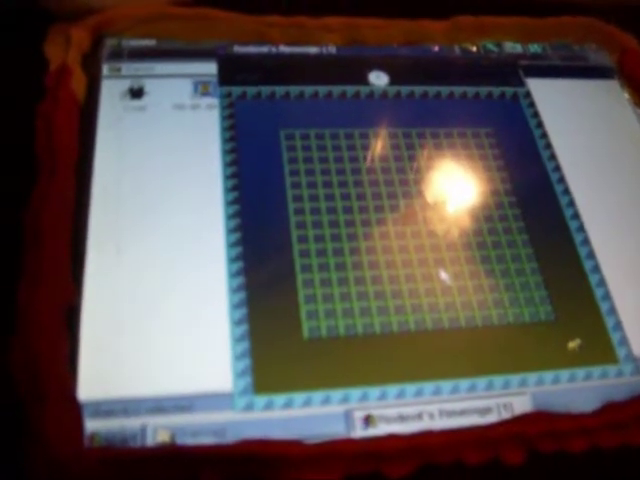
# Move the rodent up twice, shoving the block column upward to open a bottom gap.
pyautogui.press('Up')
pyautogui.press('Up')
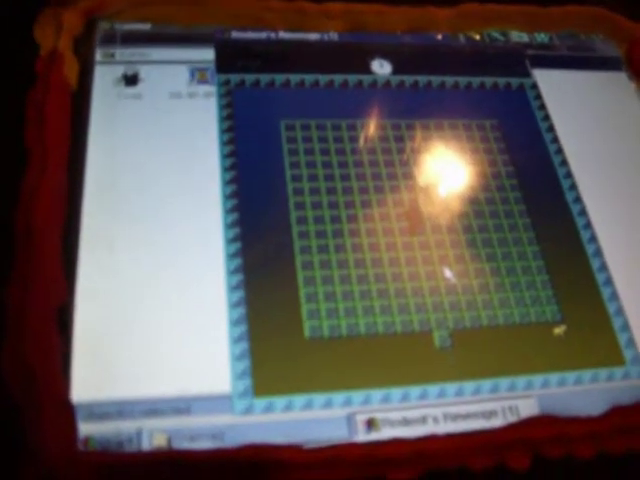
pyautogui.press('Up')
pyautogui.press('Up')
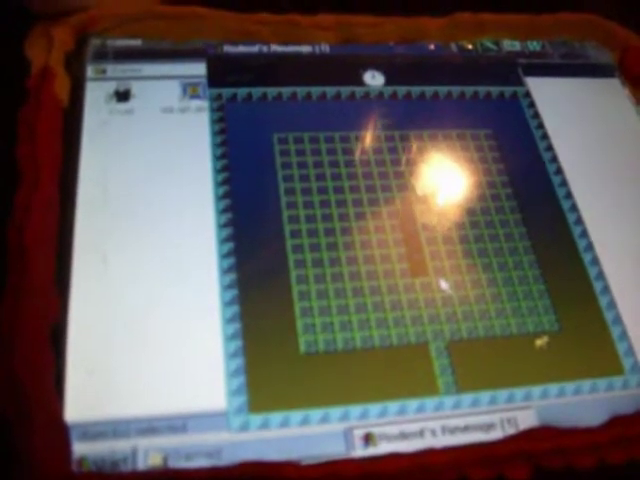